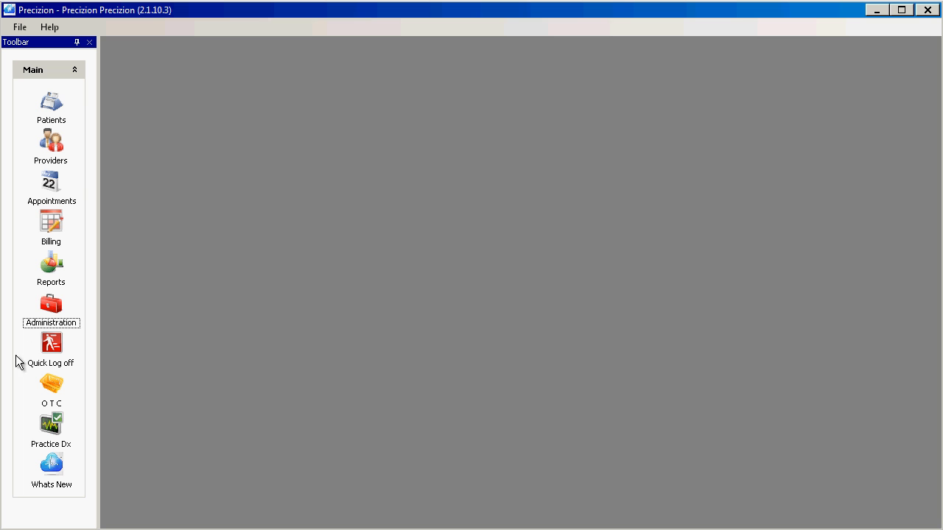
Open the ICD Codes administration and choose the user whose code buttons are being set up
{"action": "left_click", "coordinate": [49, 308]}
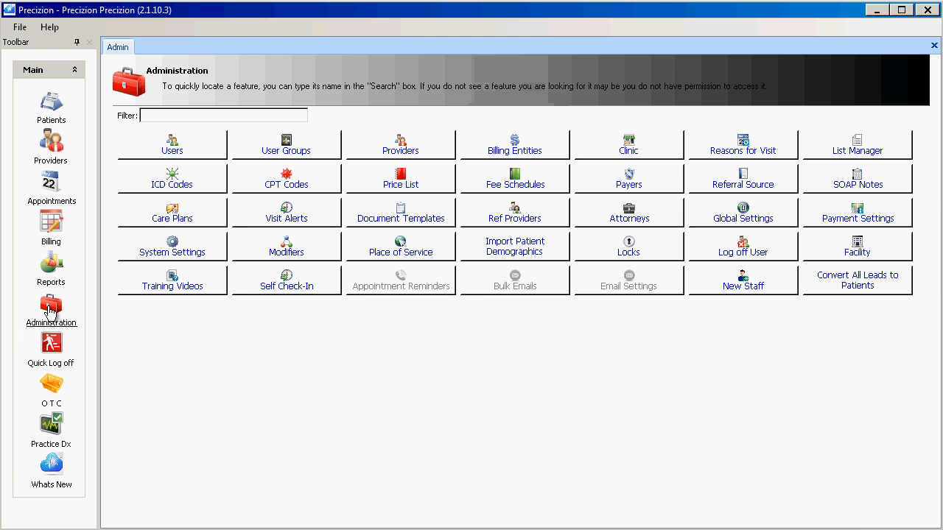
{"action": "left_click", "coordinate": [181, 187]}
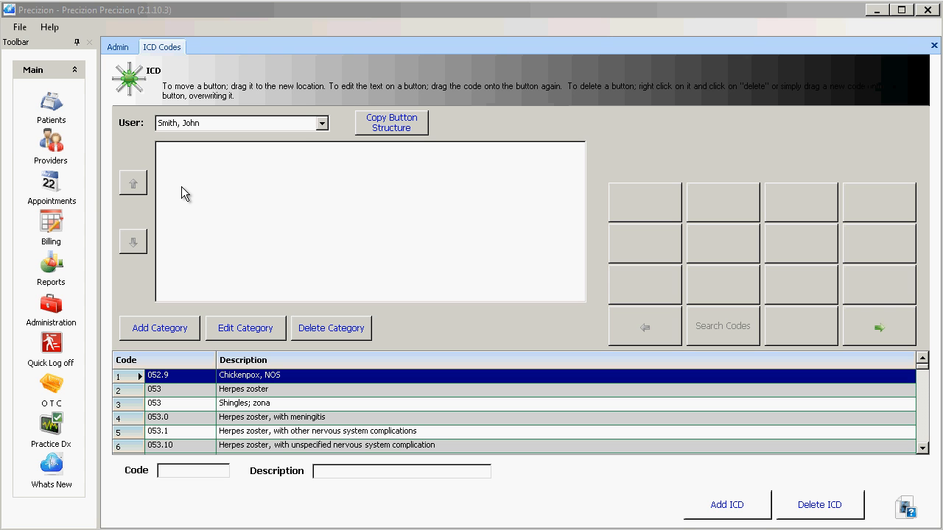
{"action": "left_click", "coordinate": [324, 124]}
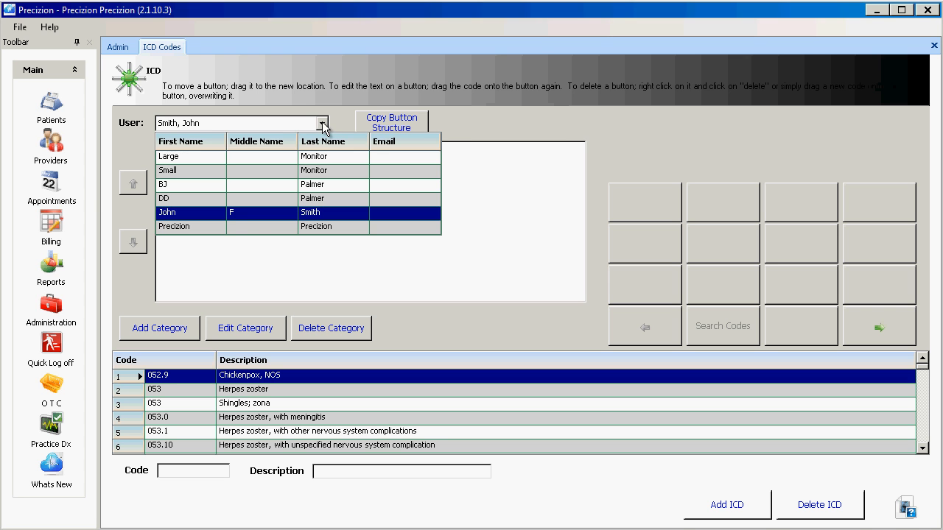
{"action": "left_click", "coordinate": [215, 209]}
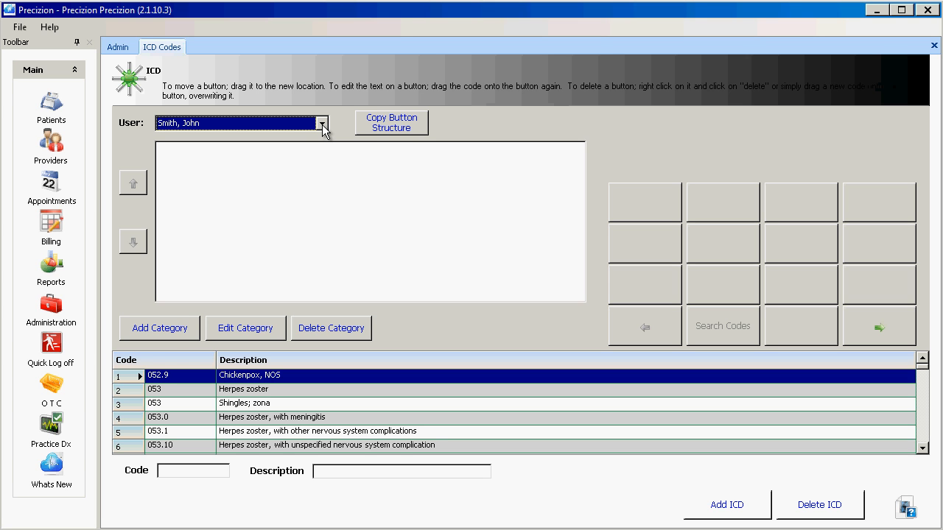
Add an ICD button category named Cervical and save it
{"action": "left_click", "coordinate": [160, 329]}
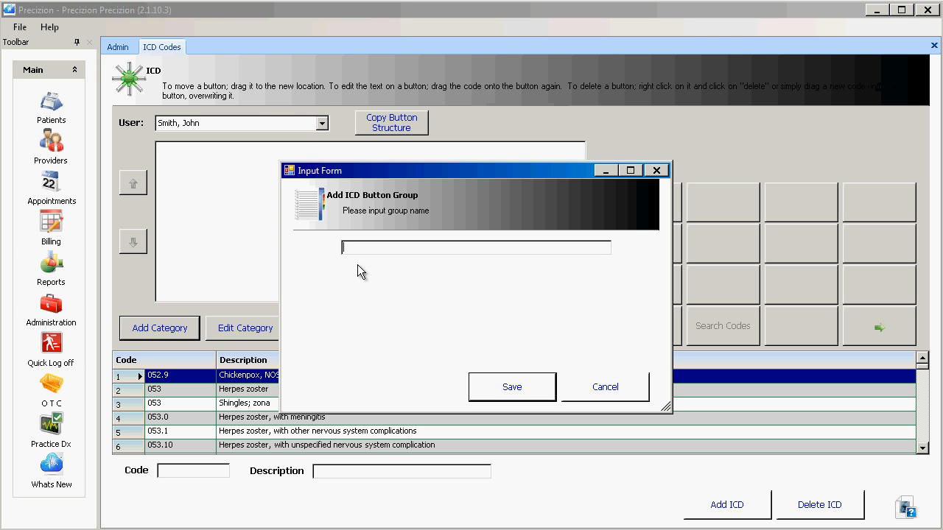
{"action": "type", "text": "Cervical"}
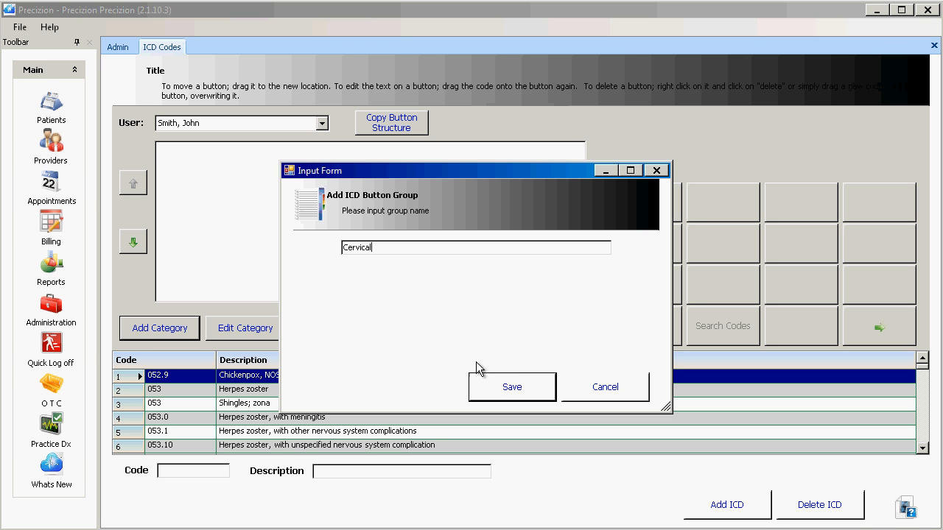
{"action": "left_click", "coordinate": [499, 391]}
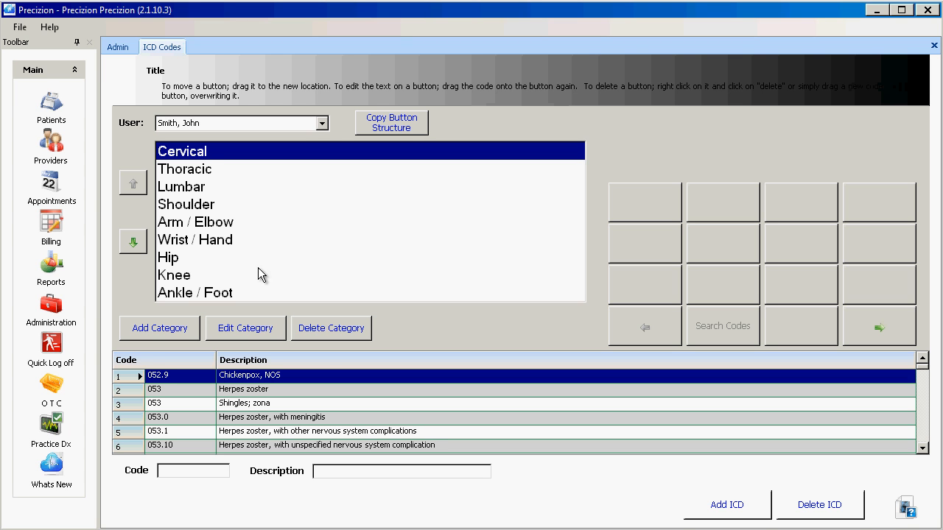
Move the Knee category above Hip in the category order, and back below it
{"action": "left_click", "coordinate": [170, 282]}
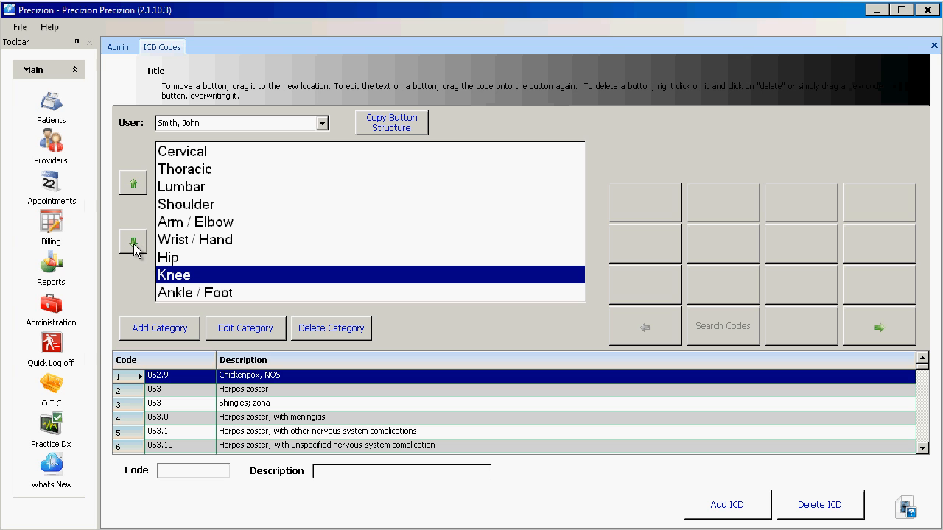
{"action": "left_click", "coordinate": [136, 187]}
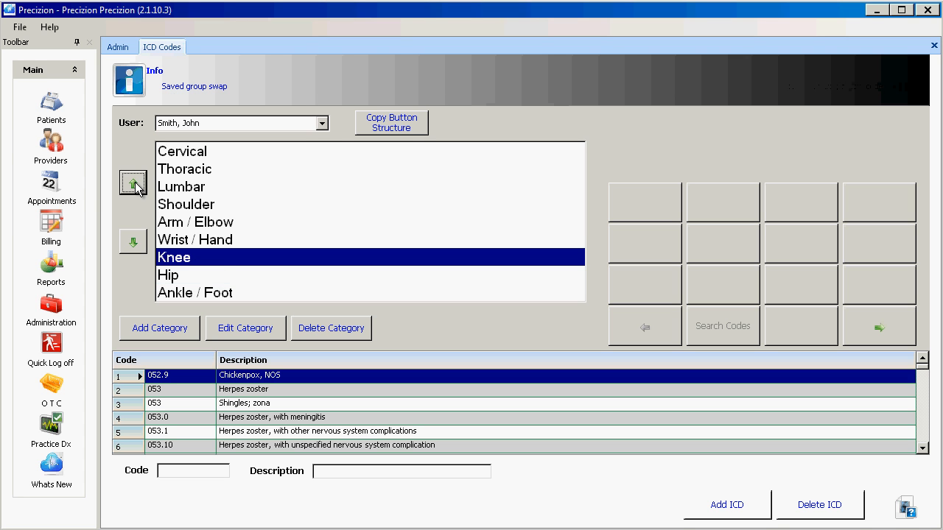
{"action": "left_click", "coordinate": [136, 186]}
{"action": "left_click", "coordinate": [135, 245]}
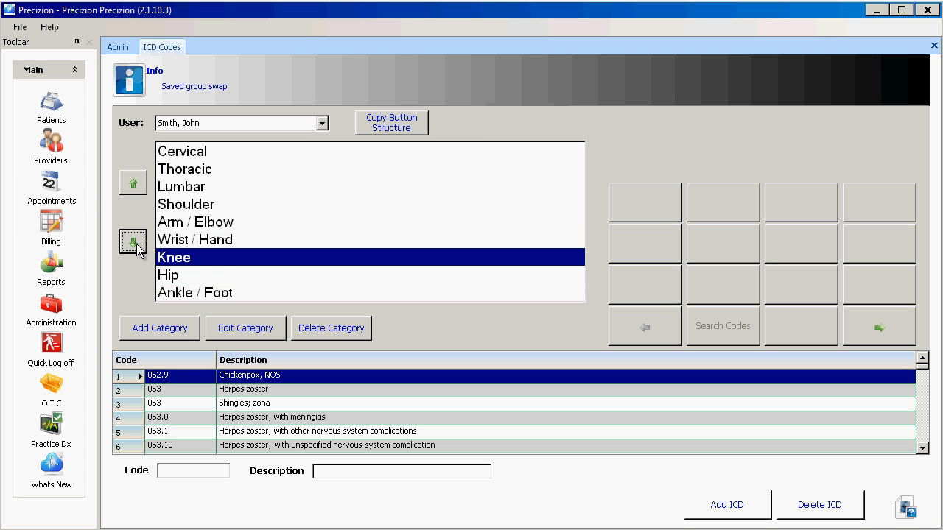
{"action": "left_click", "coordinate": [135, 245]}
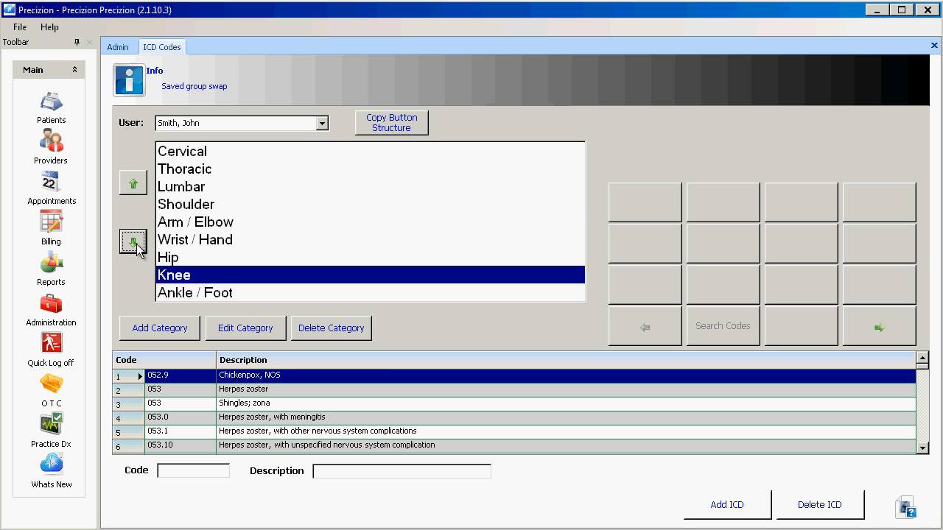
Open the name of the Shoulder category for editing and save it as Shoulder
{"action": "left_click", "coordinate": [197, 210]}
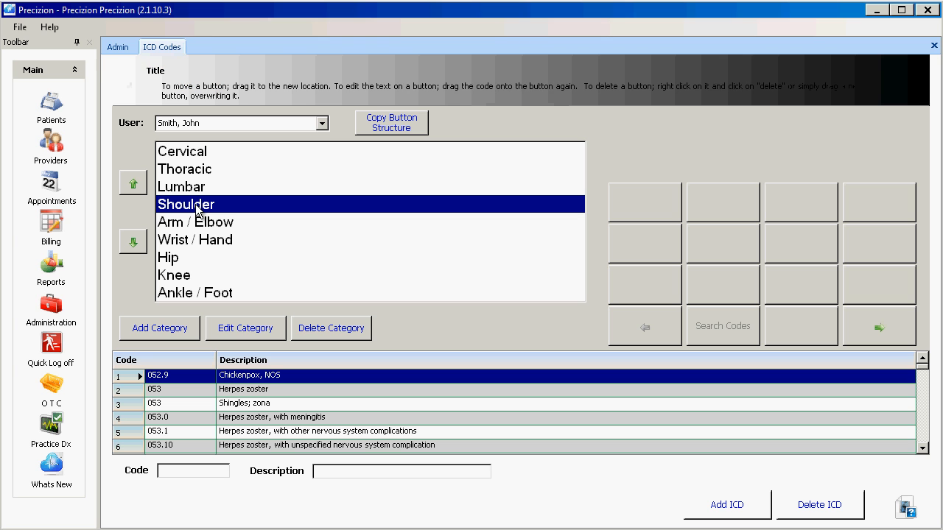
{"action": "left_click", "coordinate": [245, 329]}
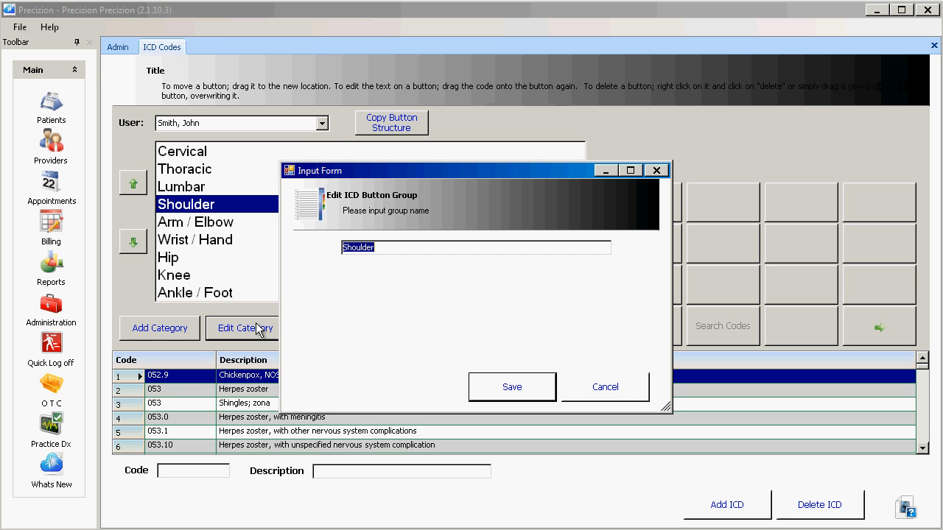
{"action": "left_click", "coordinate": [394, 246]}
{"action": "left_click", "coordinate": [508, 387]}
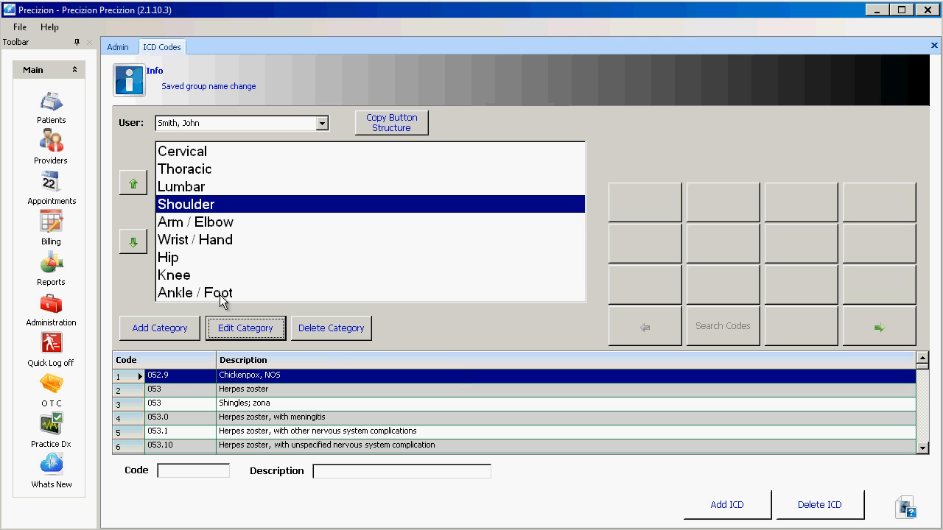
{"action": "left_click", "coordinate": [177, 276]}
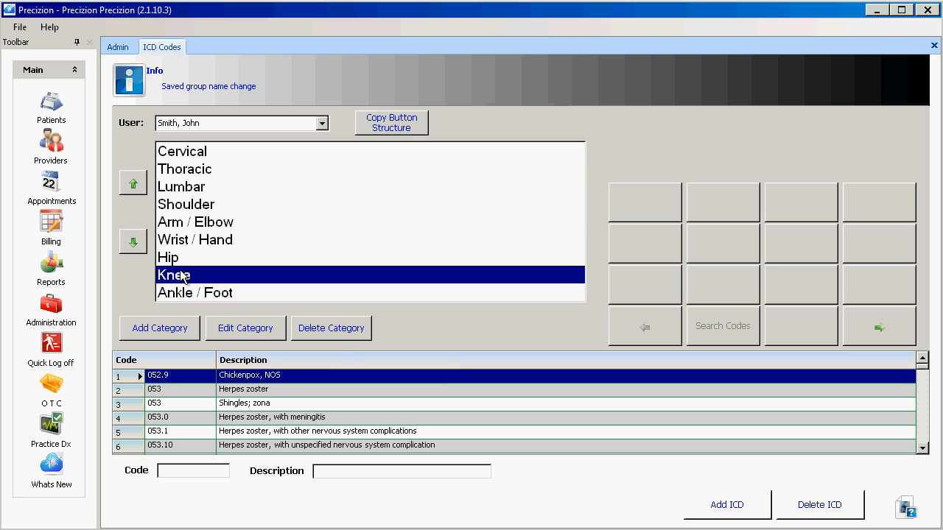
{"action": "left_click", "coordinate": [327, 333]}
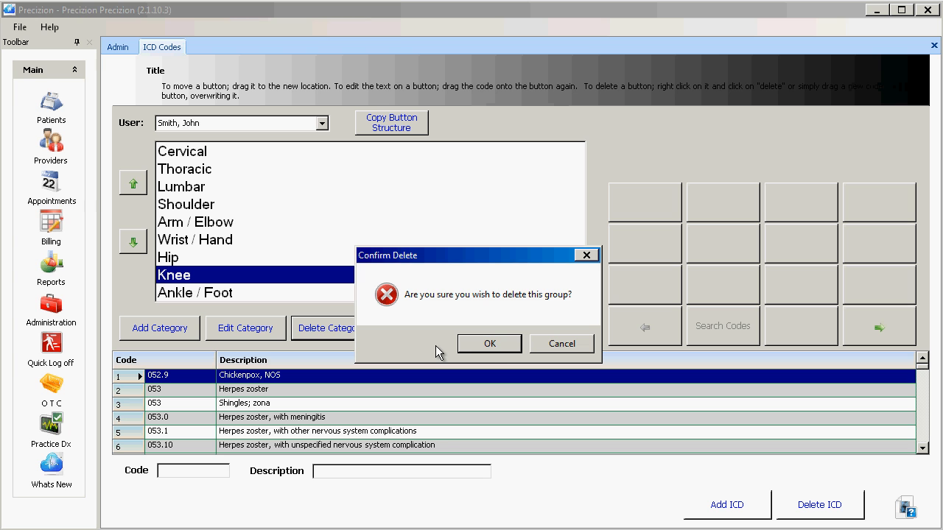
{"action": "left_click", "coordinate": [562, 343]}
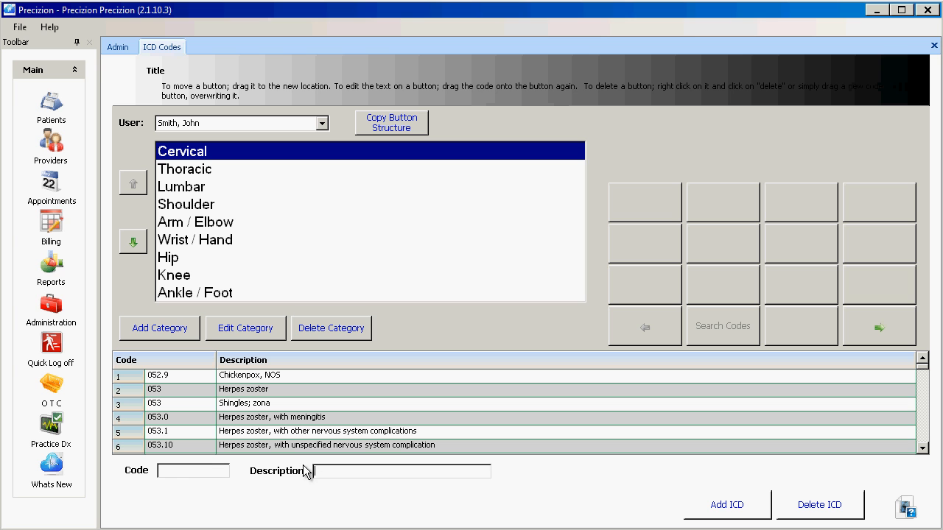
Search the ICD list for code 839.00, and clear the code filter
{"action": "left_click", "coordinate": [217, 472]}
{"action": "type", "text": "839.00"}
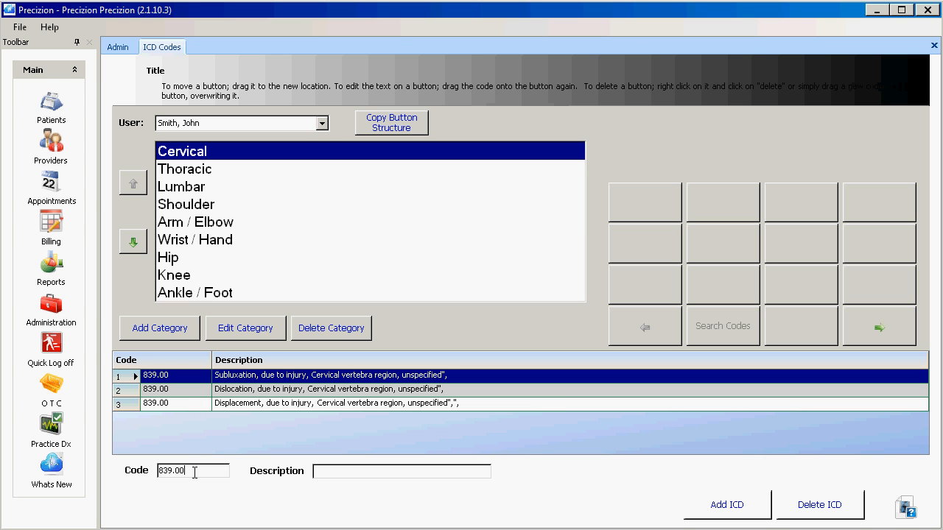
{"action": "left_click_drag", "start_coordinate": [190, 471], "coordinate": [138, 473]}
{"action": "key", "text": "BackSpace"}
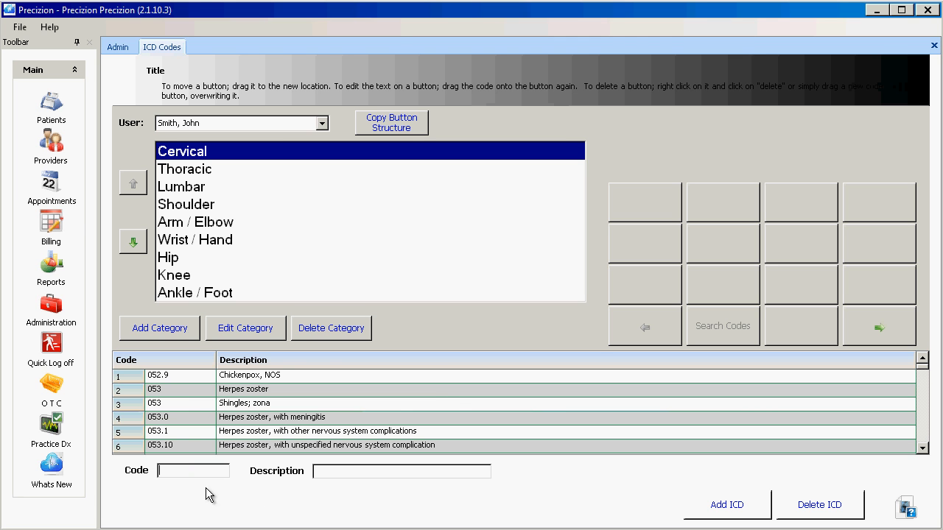
Filter the ICD list by the description "Subluxation, due to" and assign code 839.00 to the first empty button of the Cervical category
{"action": "left_click", "coordinate": [327, 471]}
{"action": "type", "text": "Subluxation, due to"}
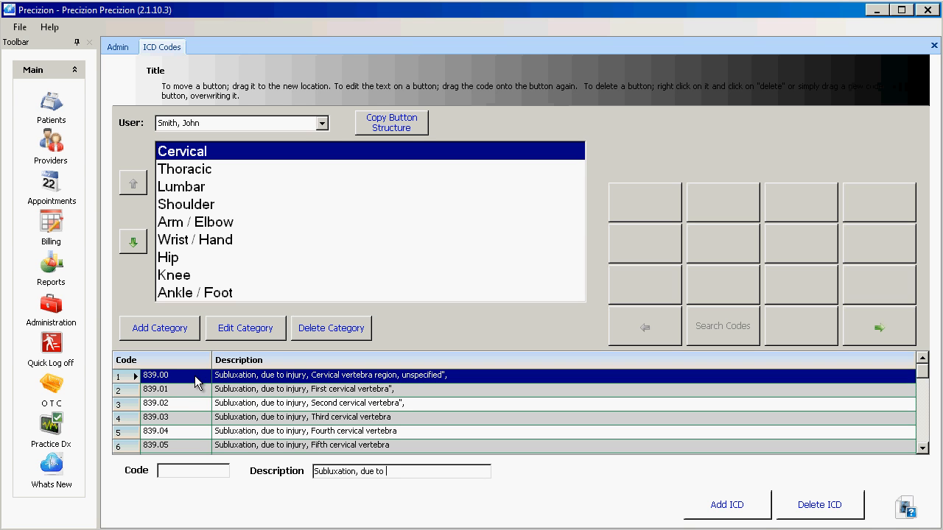
{"action": "left_click_drag", "start_coordinate": [195, 375], "coordinate": [638, 209]}
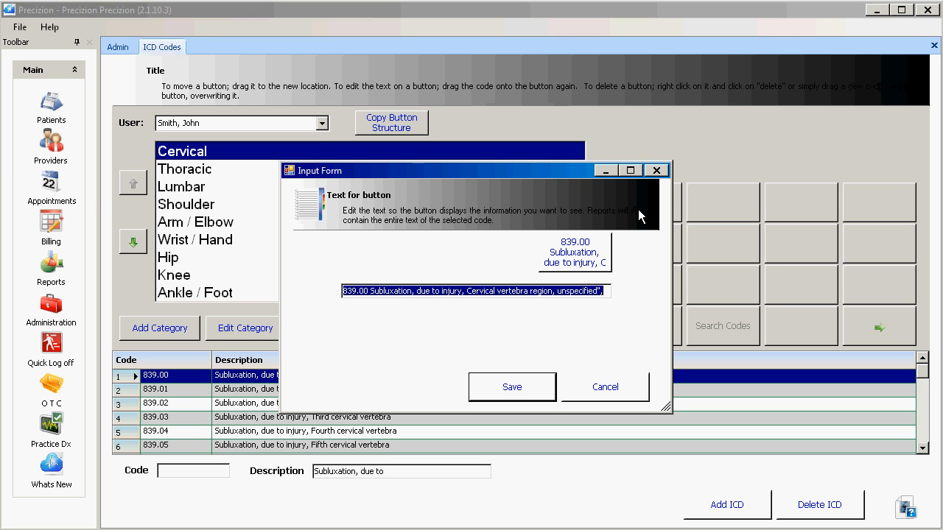
Shorten the new button's text to "839.00 Subluxation Cervical" and save it
{"action": "left_click", "coordinate": [413, 293]}
{"action": "left_click_drag", "start_coordinate": [408, 293], "coordinate": [572, 292]}
{"action": "key", "text": "Delete"}
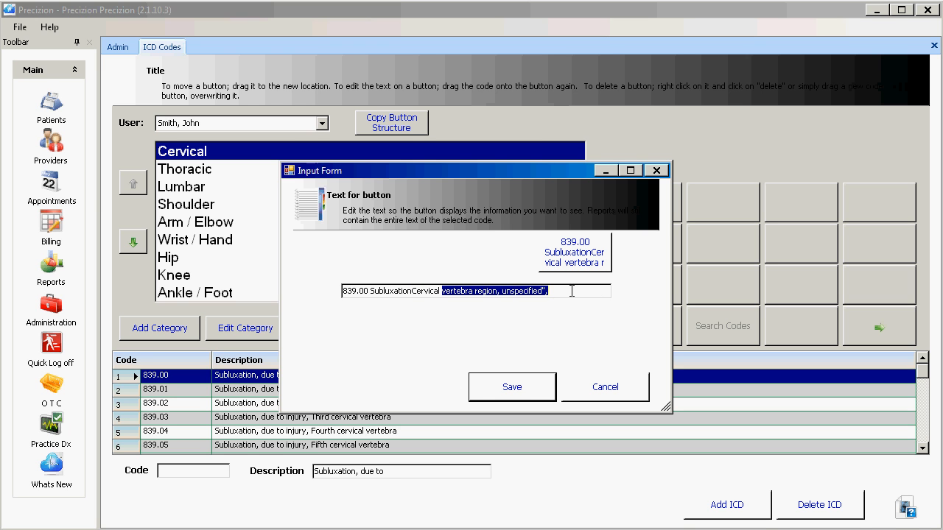
{"action": "key", "text": "Delete"}
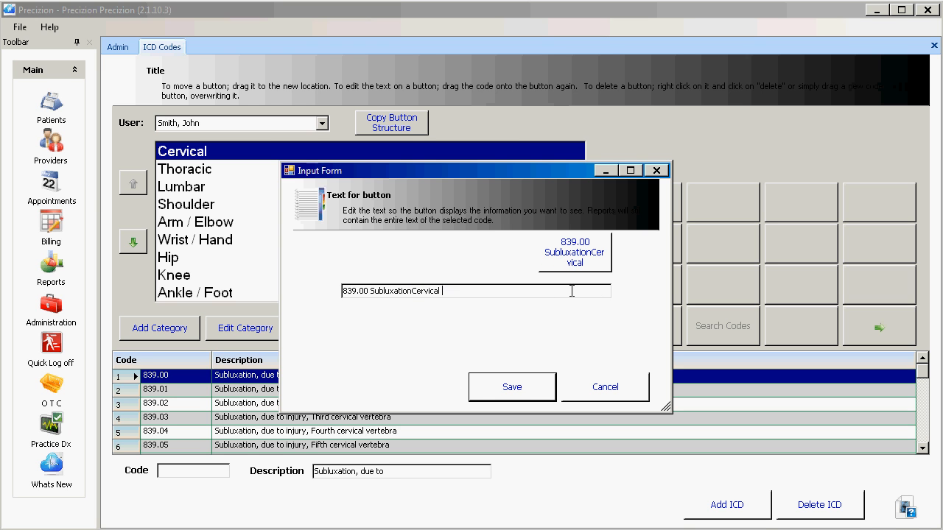
{"action": "left_click", "coordinate": [414, 293]}
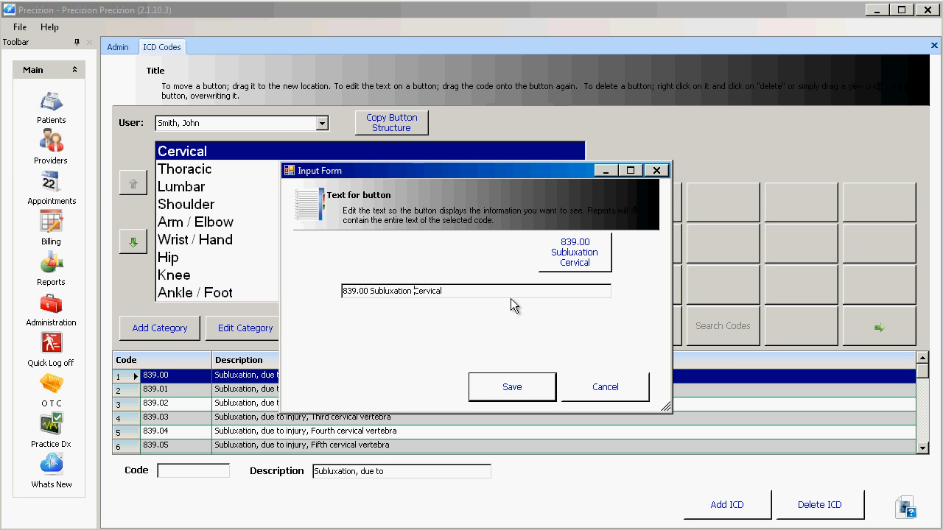
{"action": "left_click", "coordinate": [507, 384]}
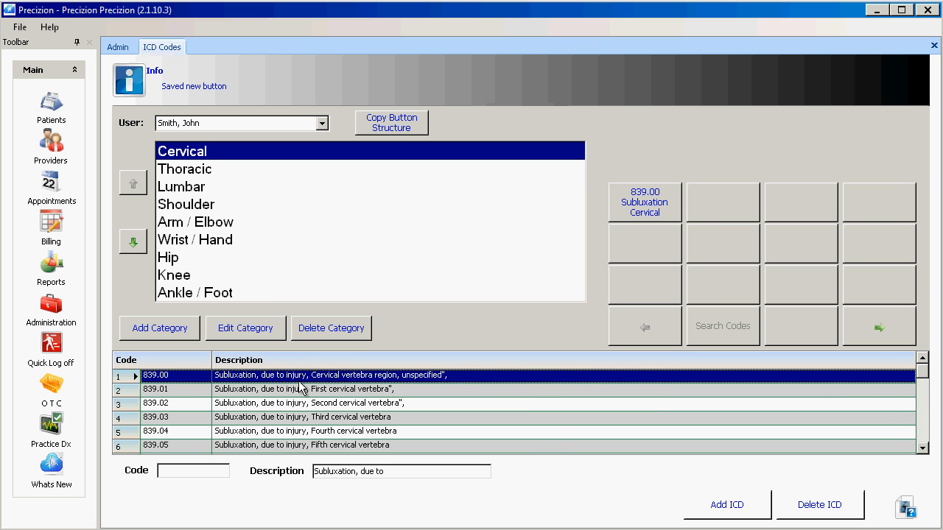
Reopen the button text by assigning code 839.00 to its button again, and move the button to the adjacent slot and back
{"action": "left_click_drag", "start_coordinate": [302, 377], "coordinate": [647, 207]}
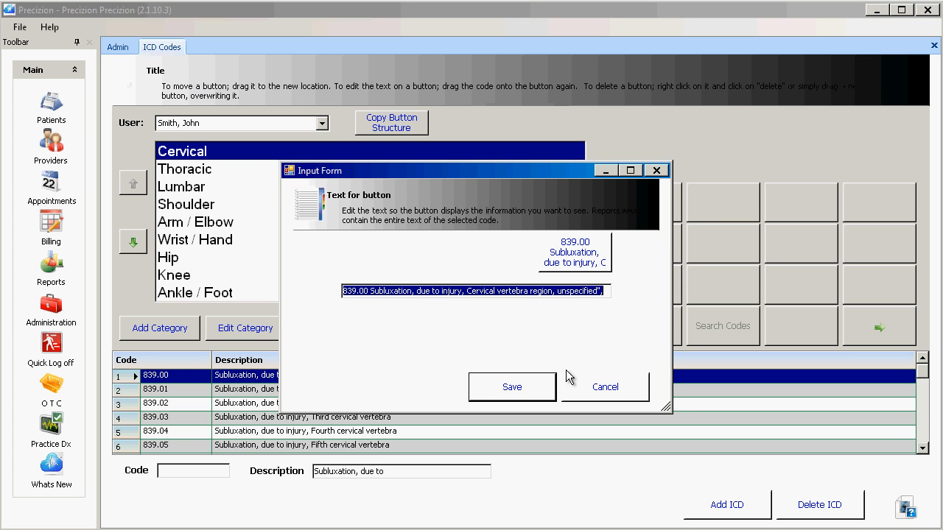
{"action": "left_click", "coordinate": [603, 387]}
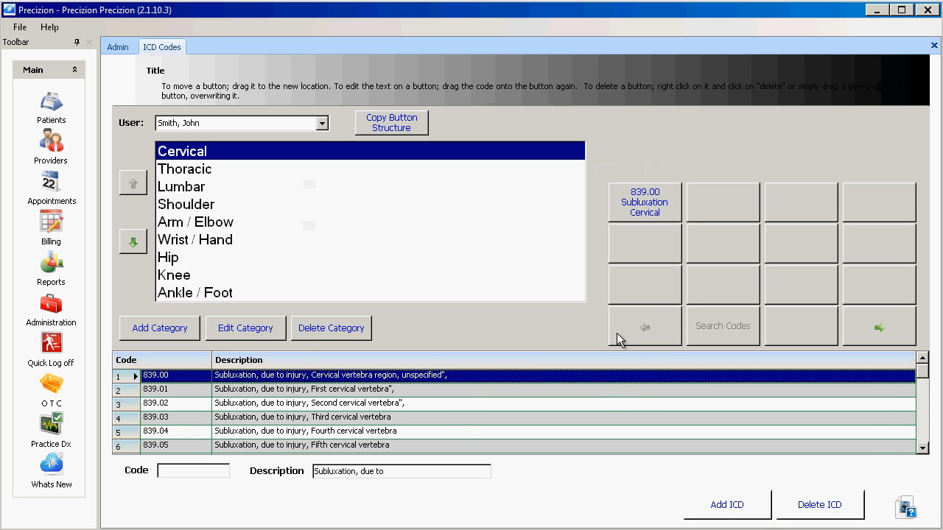
{"action": "left_click", "coordinate": [651, 220]}
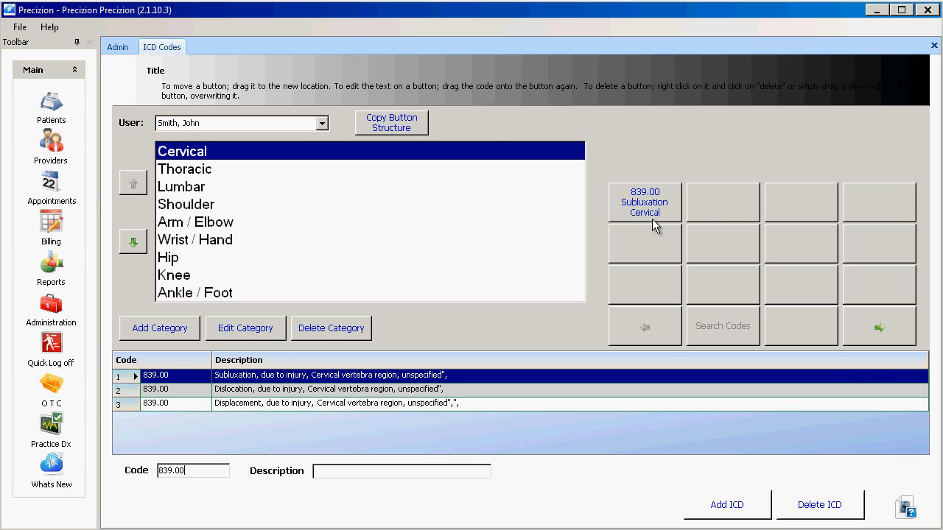
{"action": "mouse_move", "coordinate": [654, 226]}
{"action": "left_mouse_down"}
{"action": "mouse_move", "coordinate": [730, 219]}
{"action": "mouse_move", "coordinate": [661, 221]}
{"action": "left_mouse_up"}
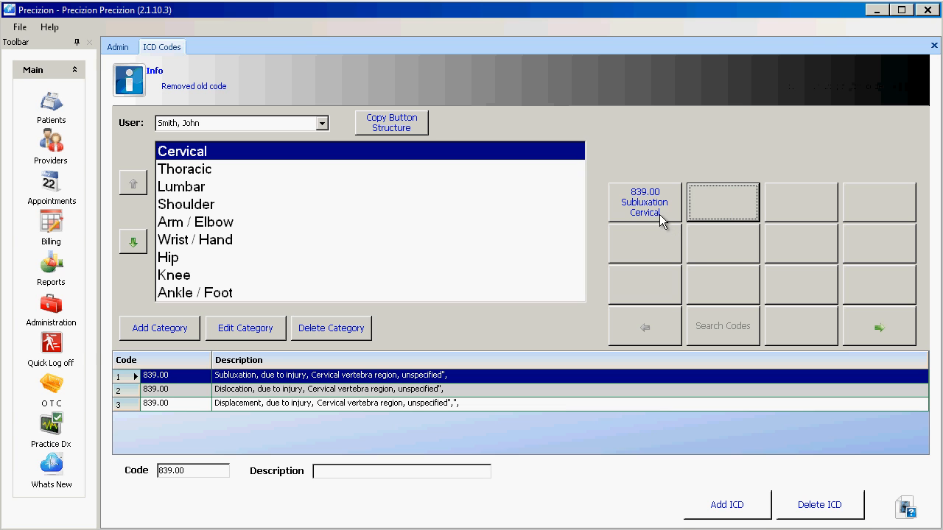
View the next page of Cervical code buttons and return to the first page
{"action": "left_click", "coordinate": [876, 331]}
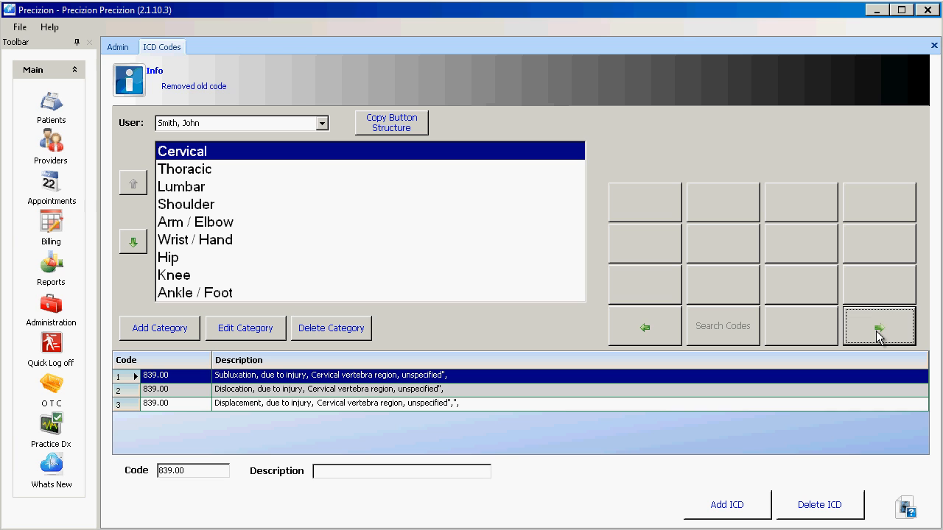
{"action": "left_click", "coordinate": [647, 329]}
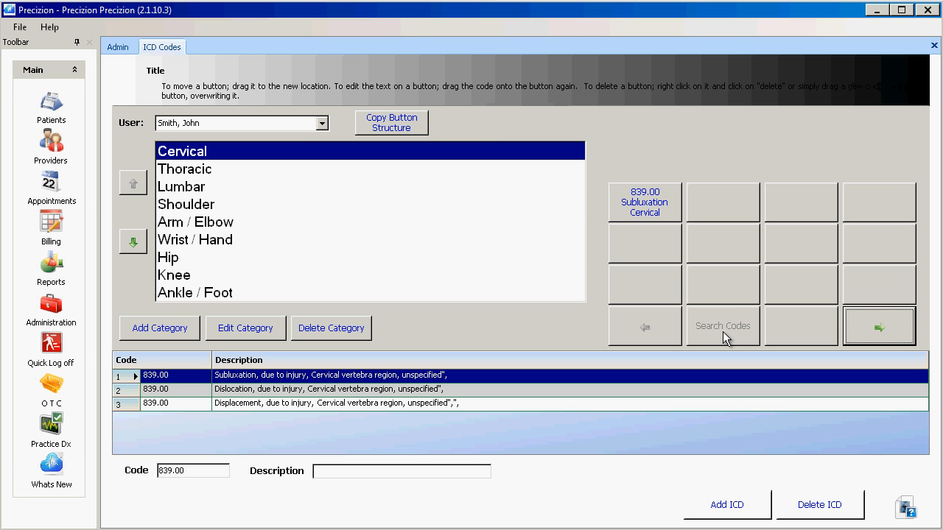
{"action": "right_click", "coordinate": [638, 213]}
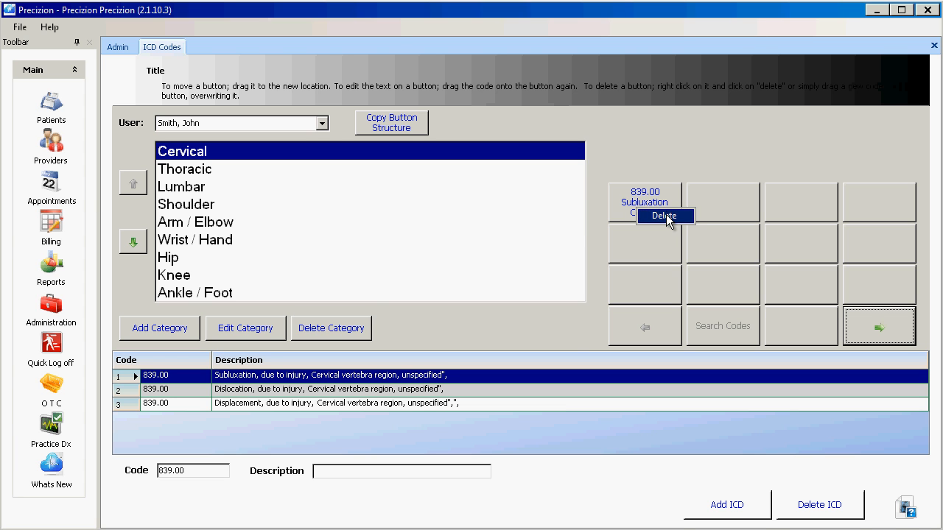
{"action": "left_click", "coordinate": [666, 215]}
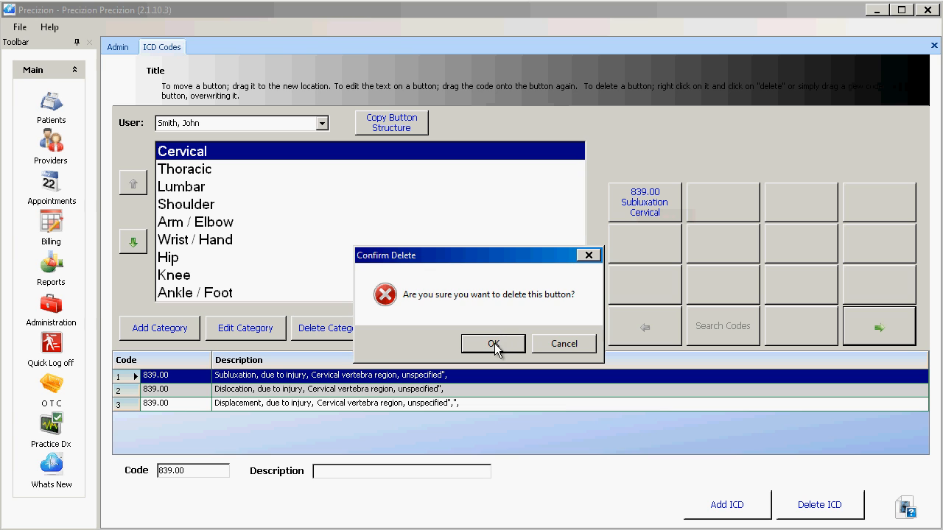
{"action": "left_click", "coordinate": [564, 344]}
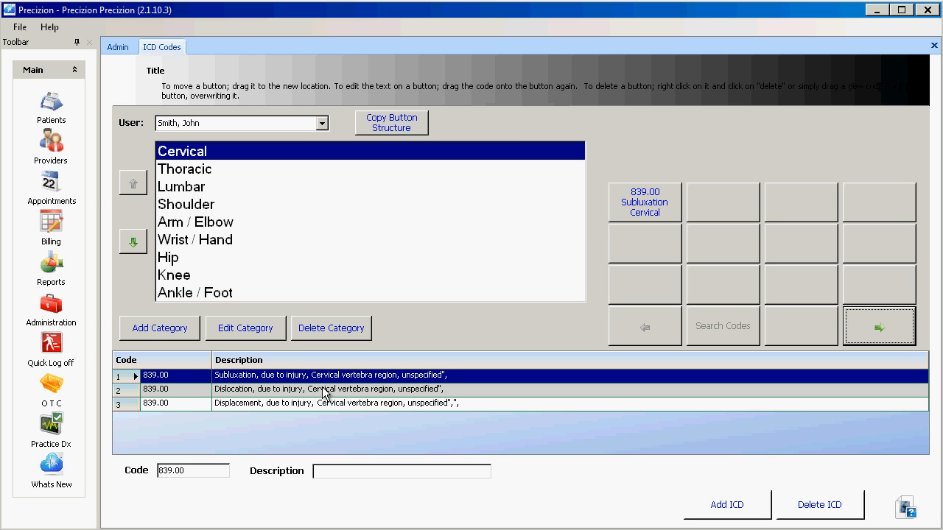
Add and save a custom ICD entry with code 839.00 and description "Subluxation, Cervical Vertebra region , unspecified"
{"action": "left_click", "coordinate": [727, 505]}
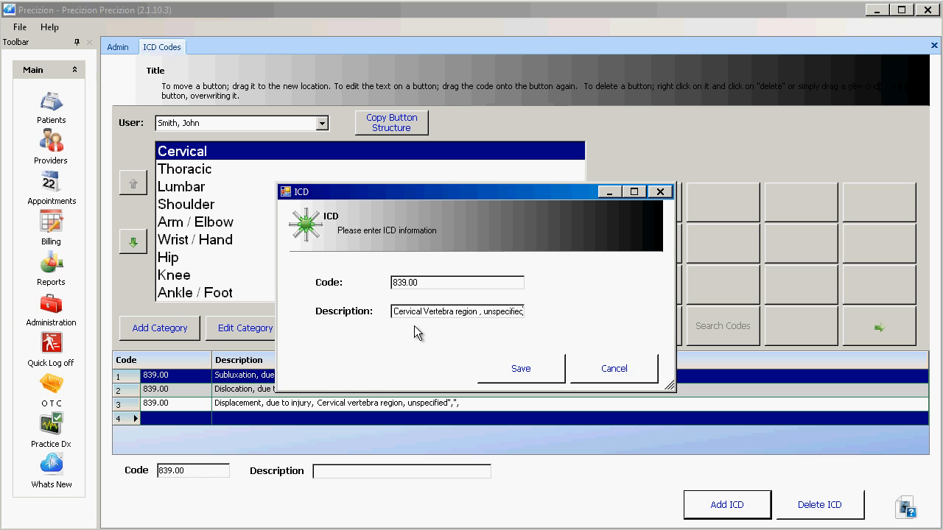
{"action": "left_click", "coordinate": [523, 370]}
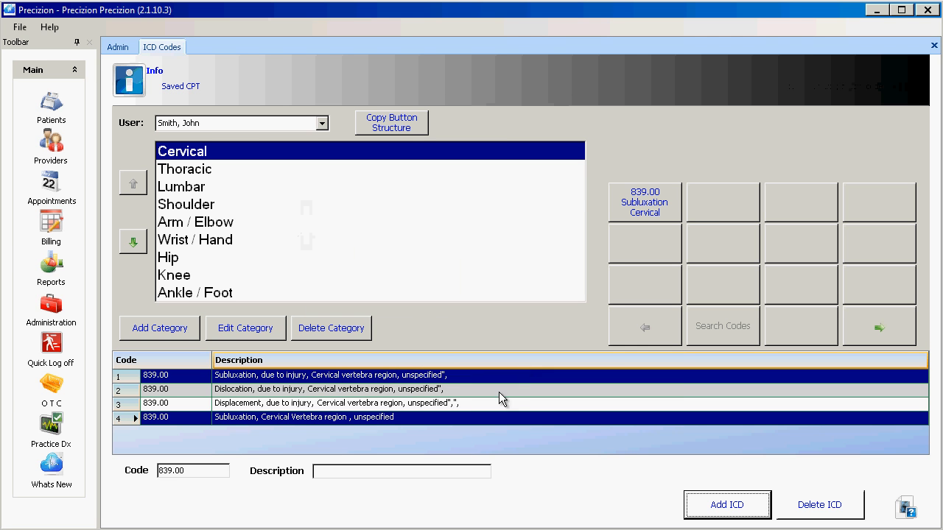
Try to assign the newly added 839.00 entry to the second button of the Cervical category
{"action": "left_click", "coordinate": [269, 424]}
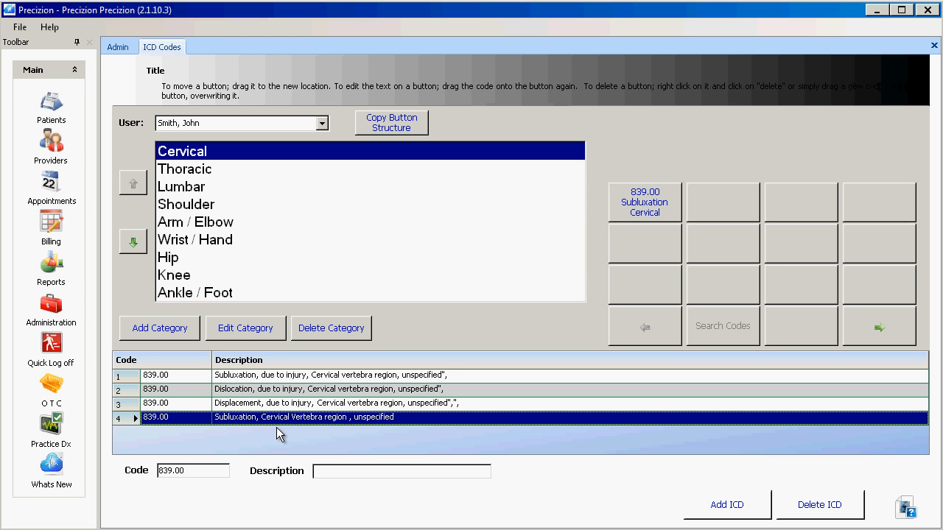
{"action": "left_click_drag", "start_coordinate": [276, 427], "coordinate": [719, 205]}
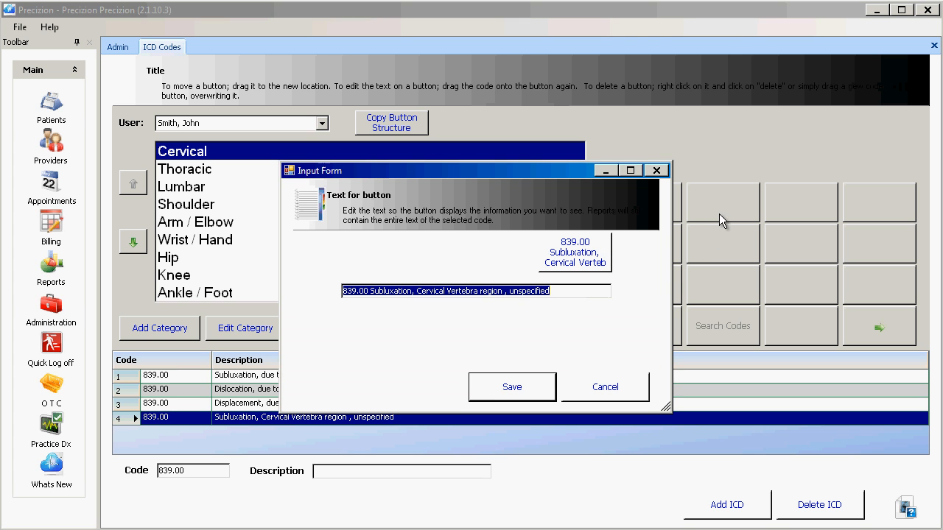
{"action": "left_click", "coordinate": [600, 386]}
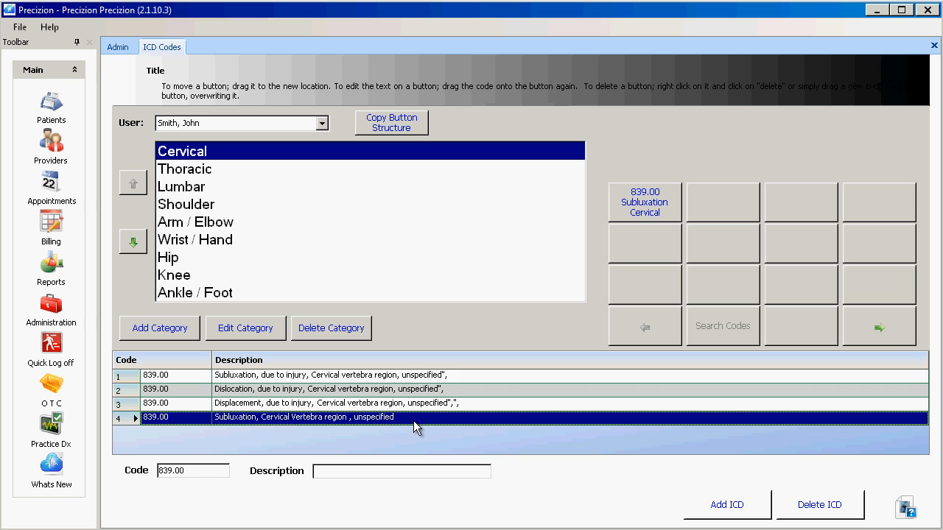
{"action": "left_click", "coordinate": [403, 126]}
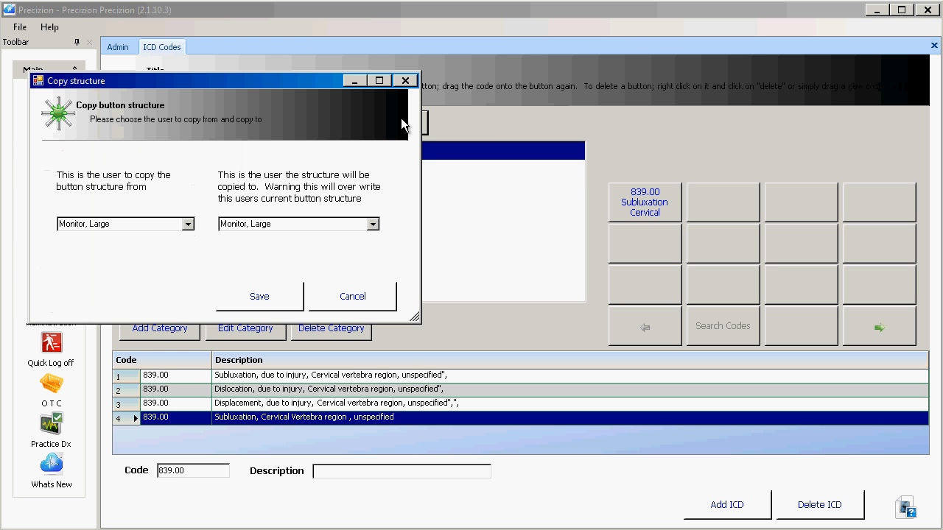
{"action": "left_click", "coordinate": [189, 224]}
{"action": "left_click", "coordinate": [107, 286]}
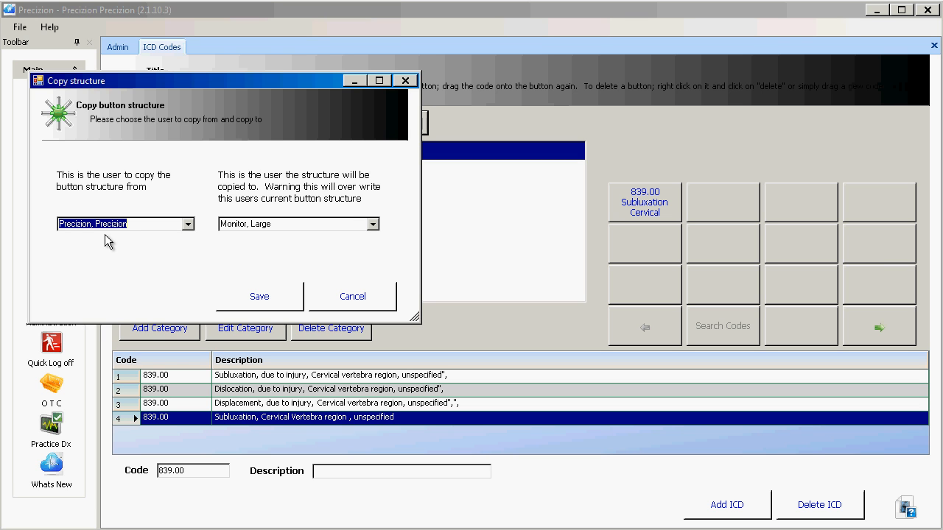
{"action": "left_click", "coordinate": [343, 301]}
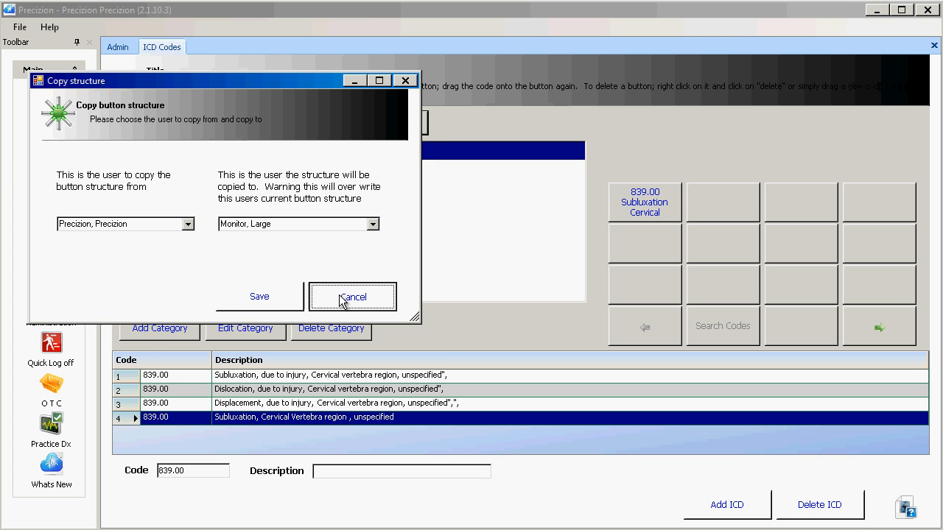
Display the Precizion user's code buttons and copy that user's button structure to the user set up earlier, saving the copy
{"action": "left_click", "coordinate": [322, 123]}
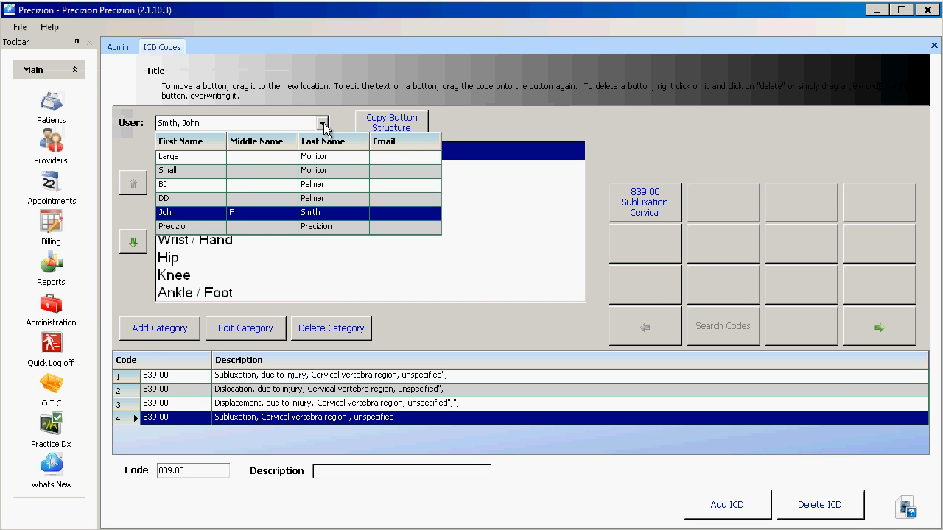
{"action": "left_click", "coordinate": [200, 230]}
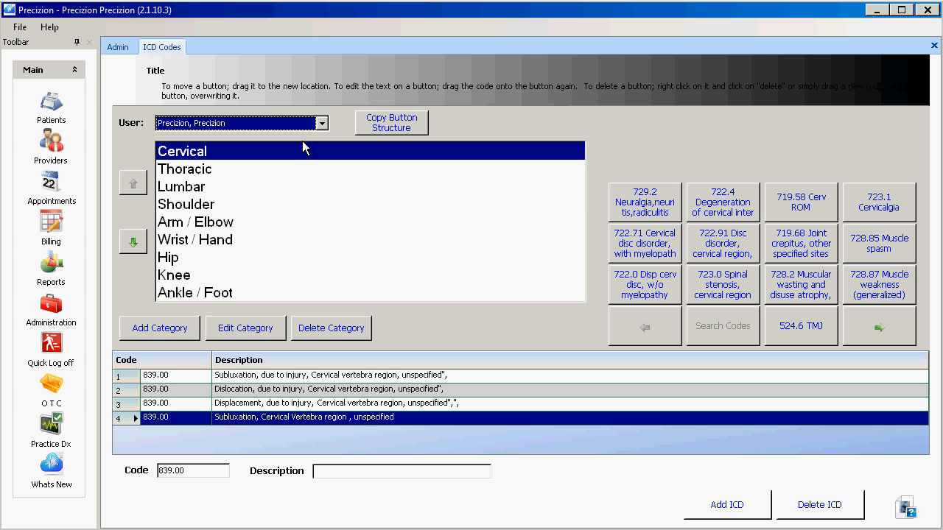
{"action": "left_click", "coordinate": [398, 124]}
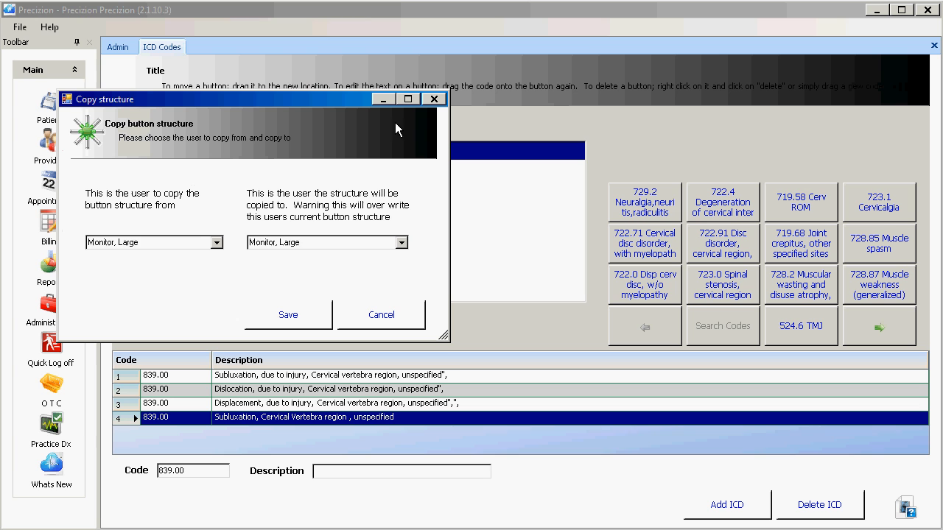
{"action": "left_click", "coordinate": [218, 248]}
{"action": "left_click", "coordinate": [130, 306]}
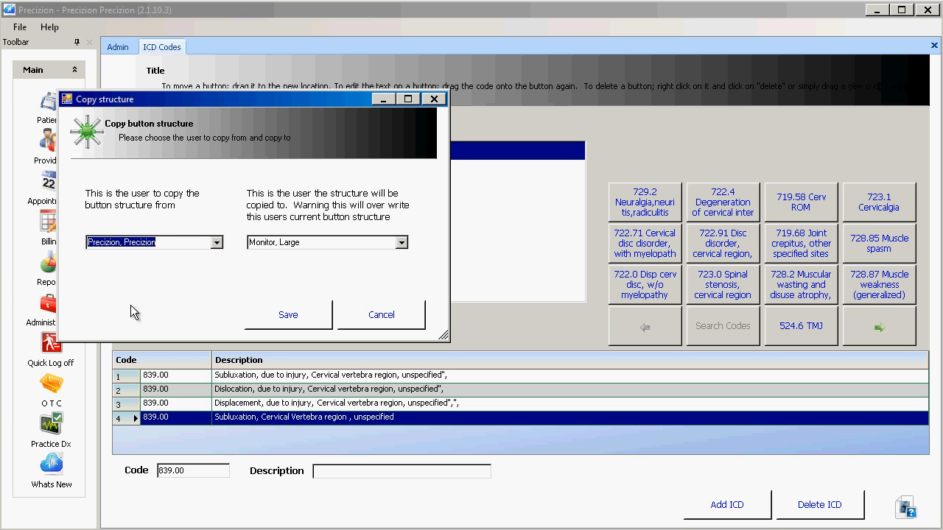
{"action": "left_click", "coordinate": [402, 244]}
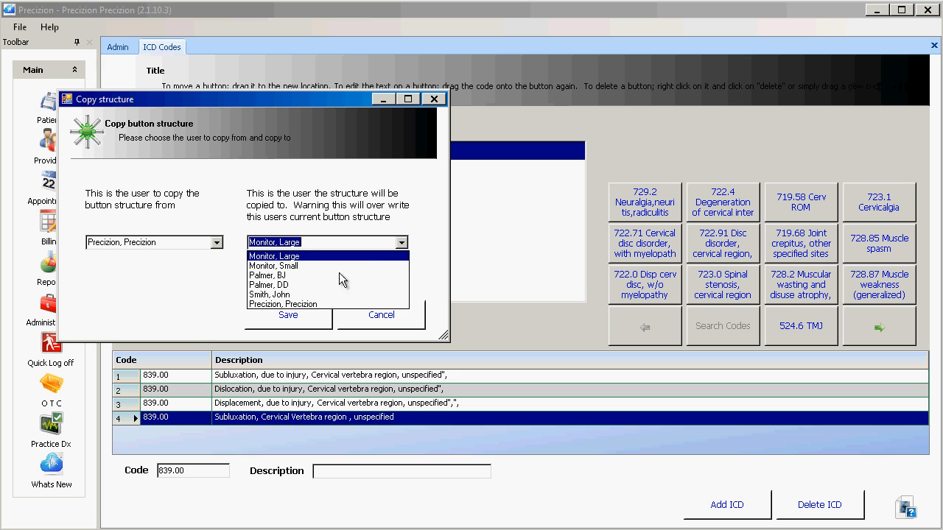
{"action": "left_click", "coordinate": [269, 296]}
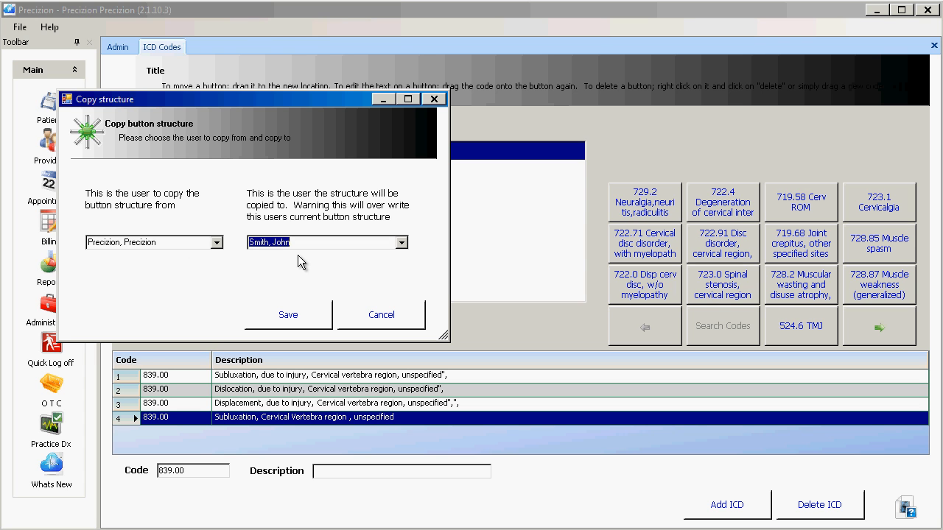
{"action": "left_click", "coordinate": [289, 315]}
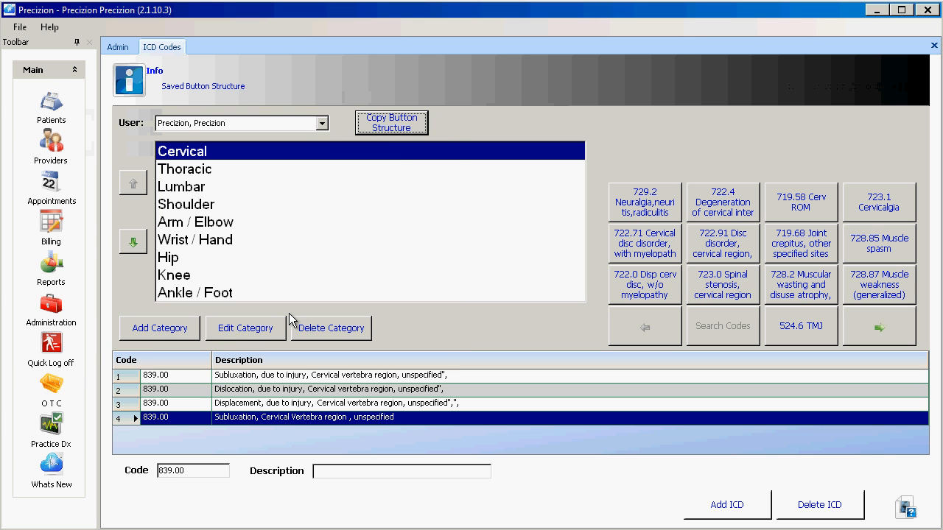
Switch back to the user who received the copied structure and page forward and back through the Cervical code buttons
{"action": "left_click", "coordinate": [323, 124]}
{"action": "left_click", "coordinate": [227, 212]}
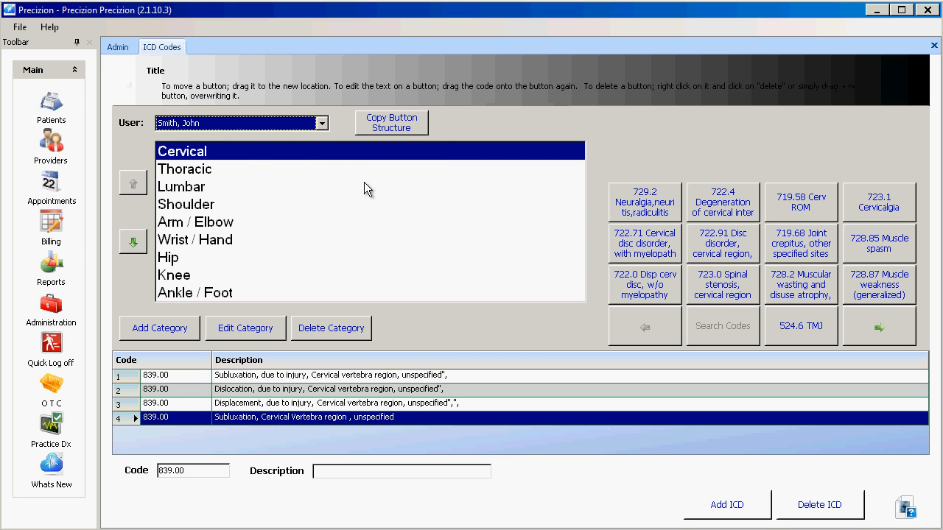
{"action": "left_click", "coordinate": [881, 330]}
{"action": "left_click", "coordinate": [645, 327]}
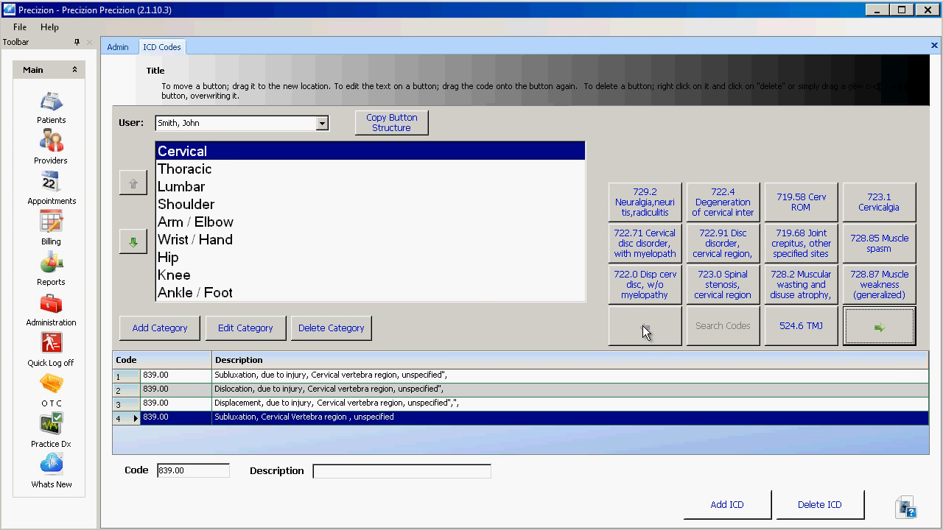
Examine the Thoracic, Lumbar, Shoulder, Arm / Elbow and Wrist / Hand code buttons, return to Cervical, and close the ICD codes page
{"action": "left_click", "coordinate": [214, 170]}
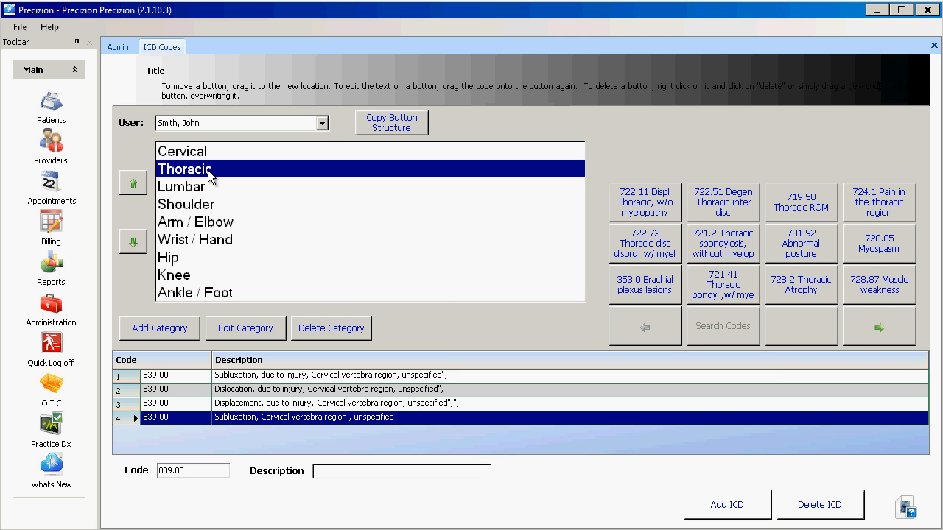
{"action": "left_click", "coordinate": [198, 189]}
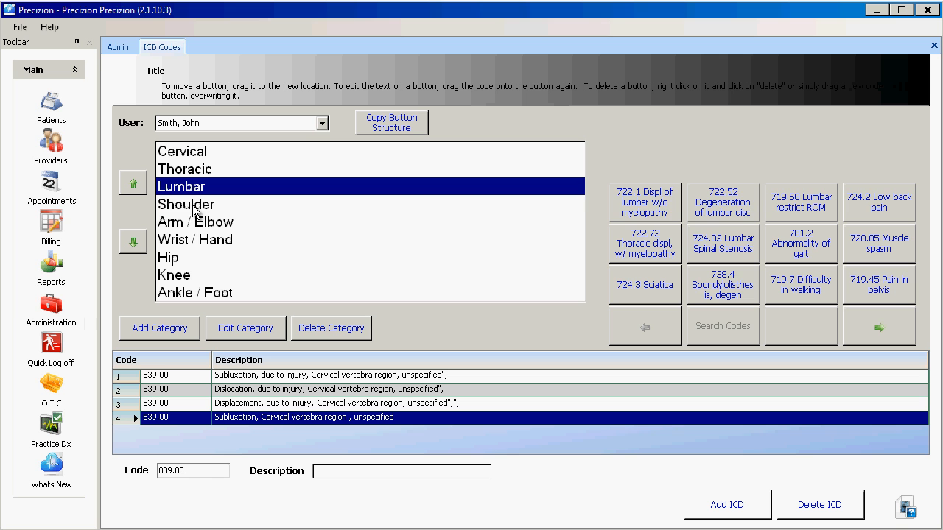
{"action": "left_click", "coordinate": [196, 208]}
{"action": "left_click", "coordinate": [193, 227]}
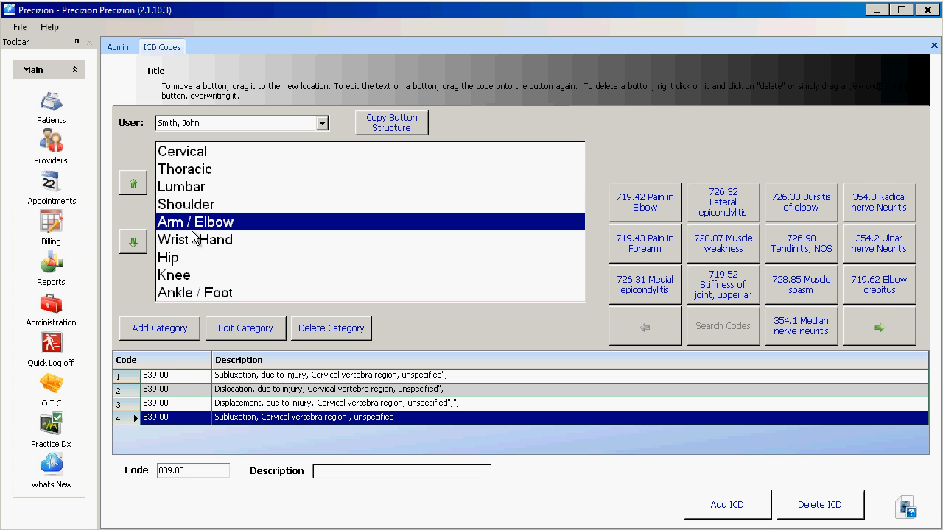
{"action": "left_click", "coordinate": [195, 245]}
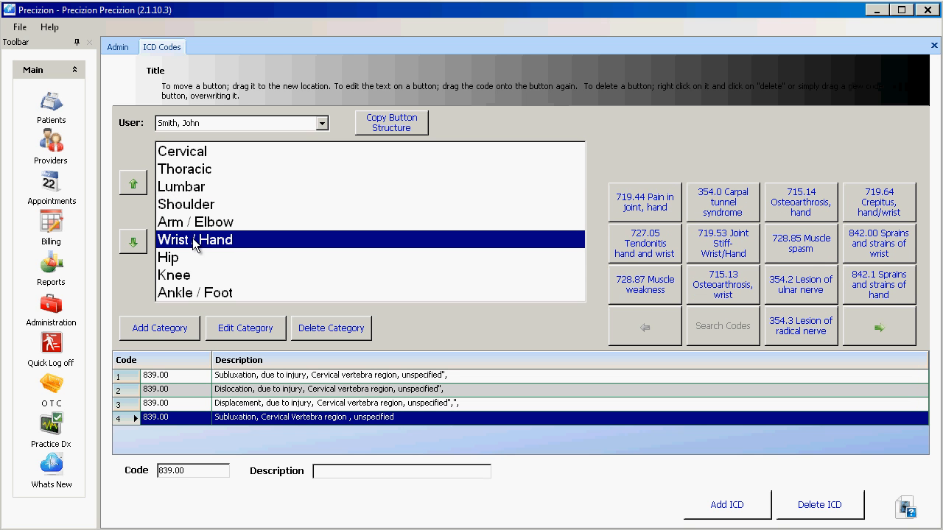
{"action": "left_click", "coordinate": [196, 156]}
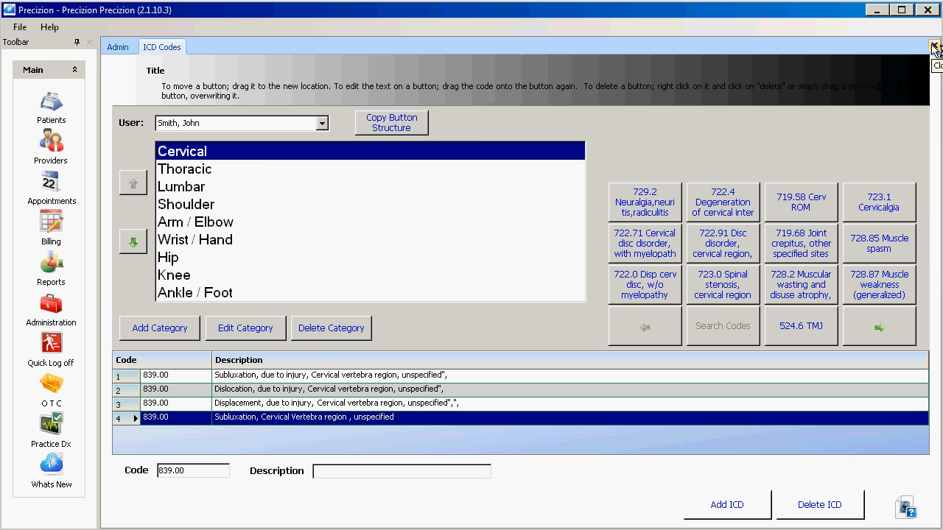
{"action": "left_click", "coordinate": [934, 46]}
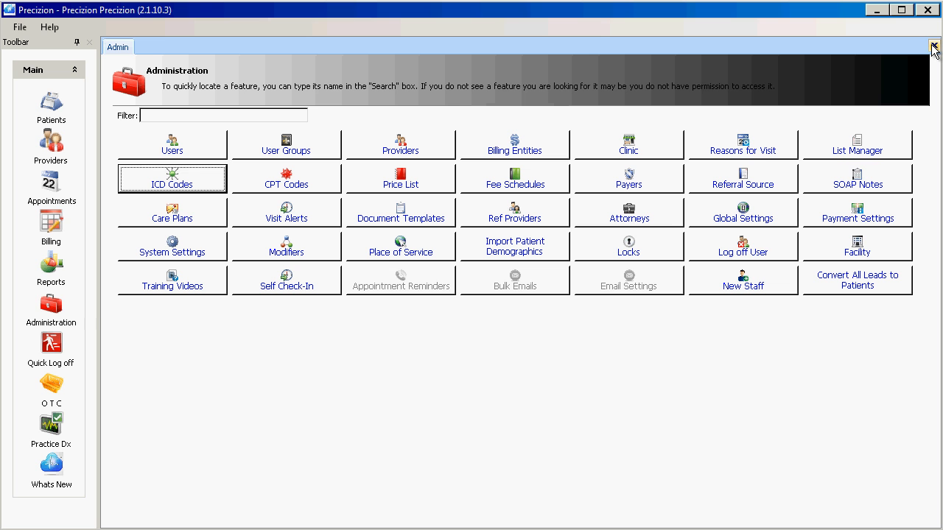